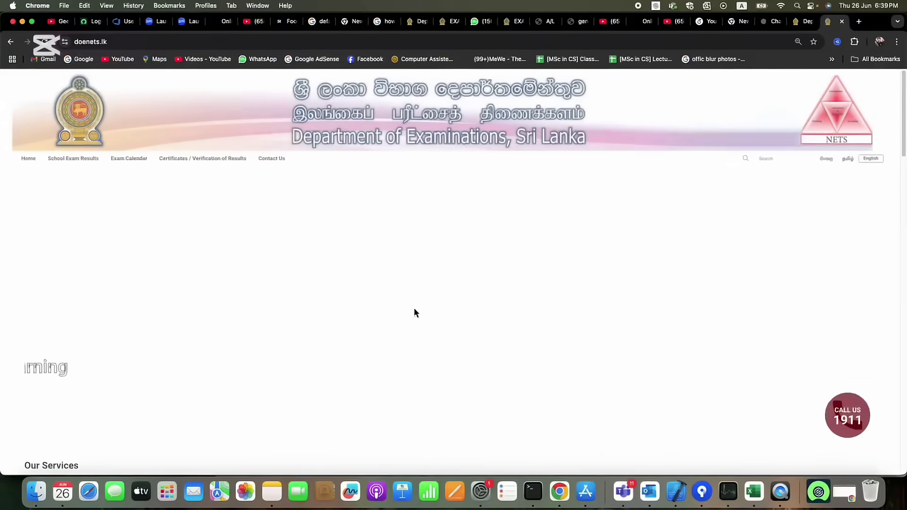
- Open the Exam Information Centre tile from the Our Services list
scroll(411, 177, down, 5)
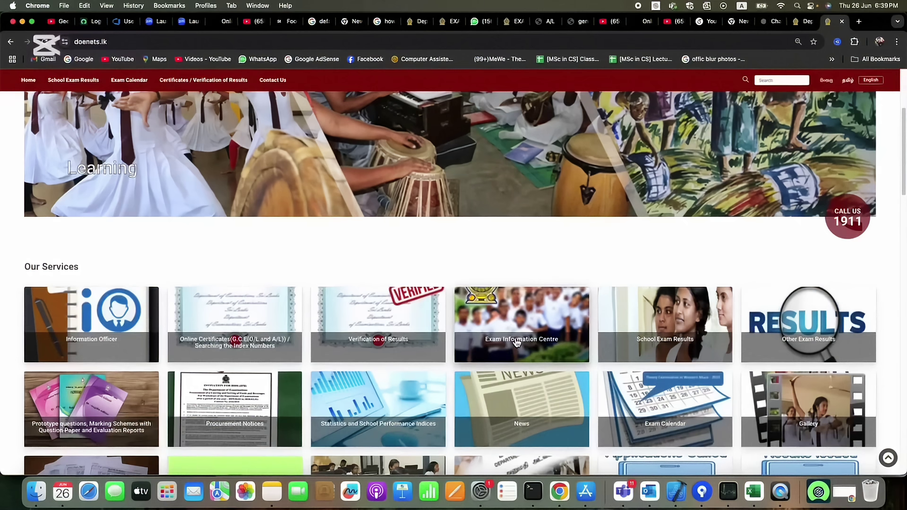
click(517, 343)
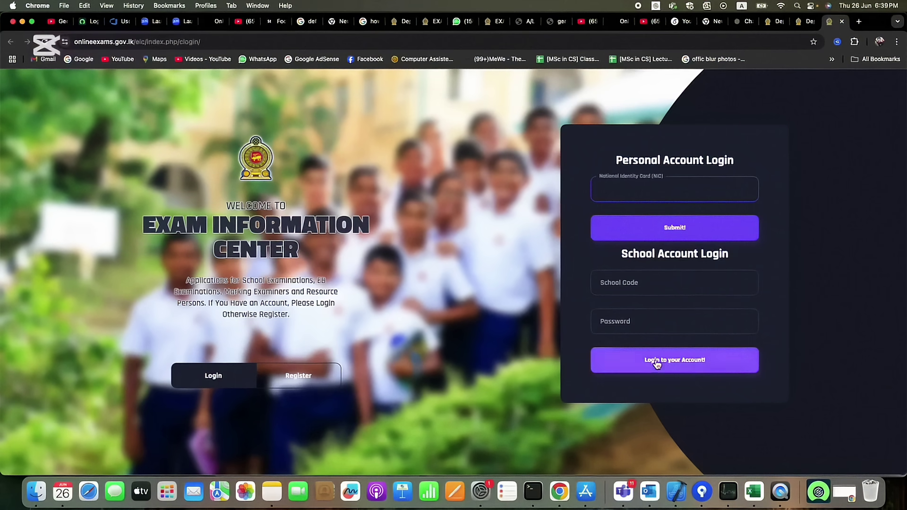
- Register a Citizen account with the applicant's name, NIC and mobile number, accepting the terms
click(297, 385)
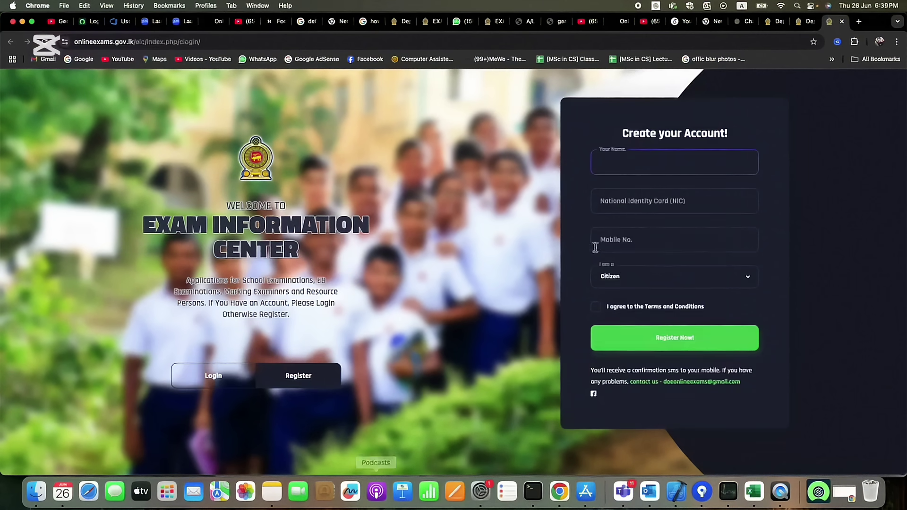
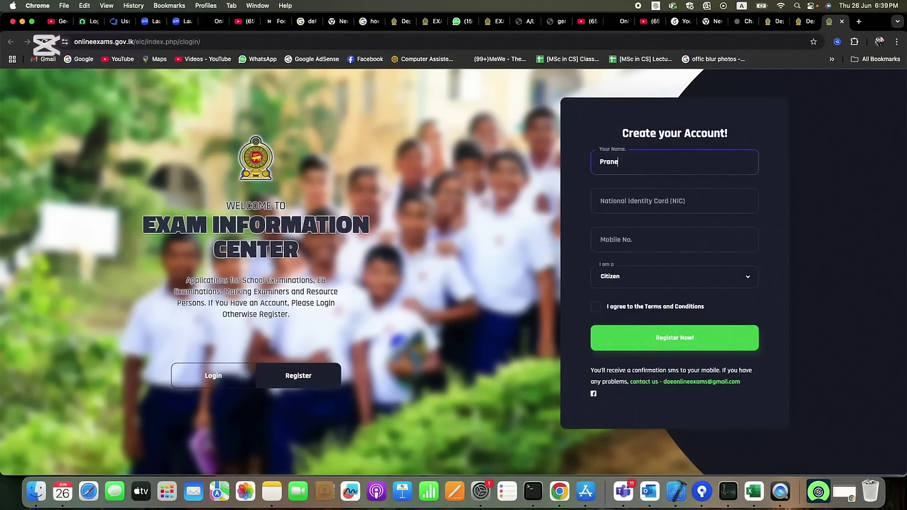
click(660, 197)
text(2005)
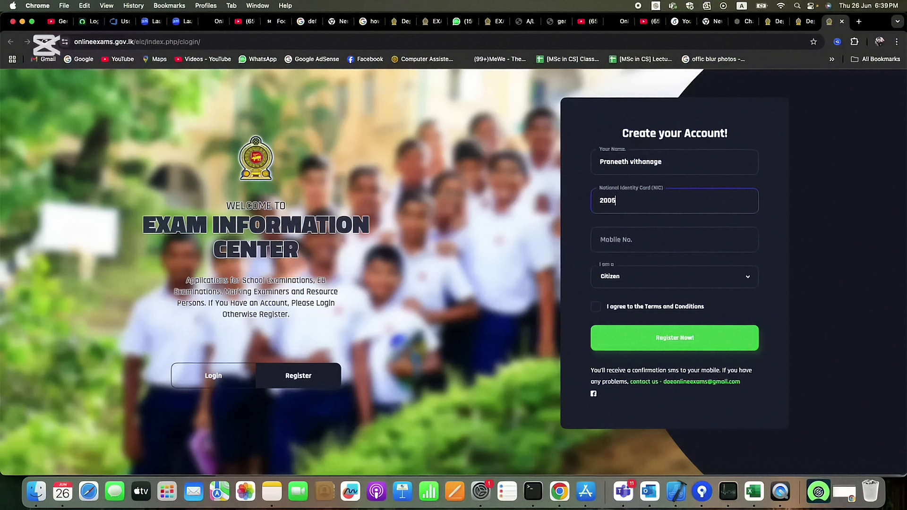
text(00000000)
click(655, 241)
text(0)
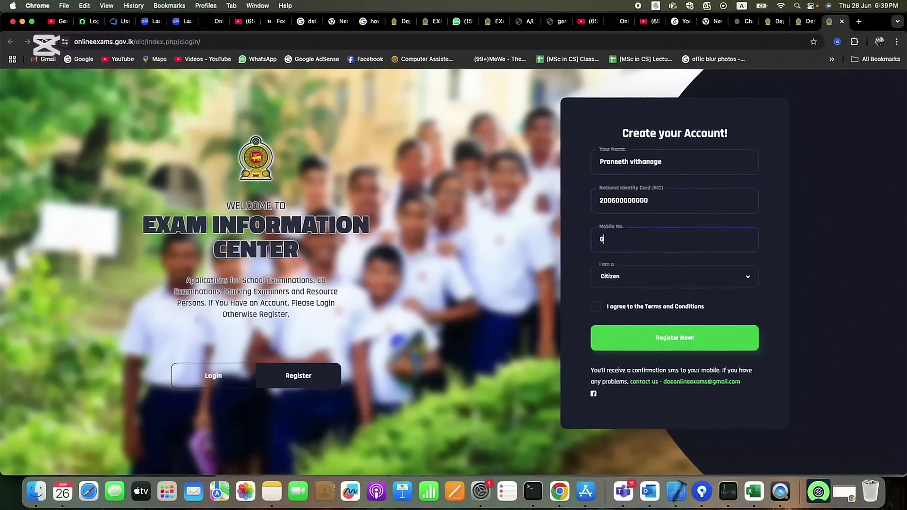
text(700000000)
click(639, 274)
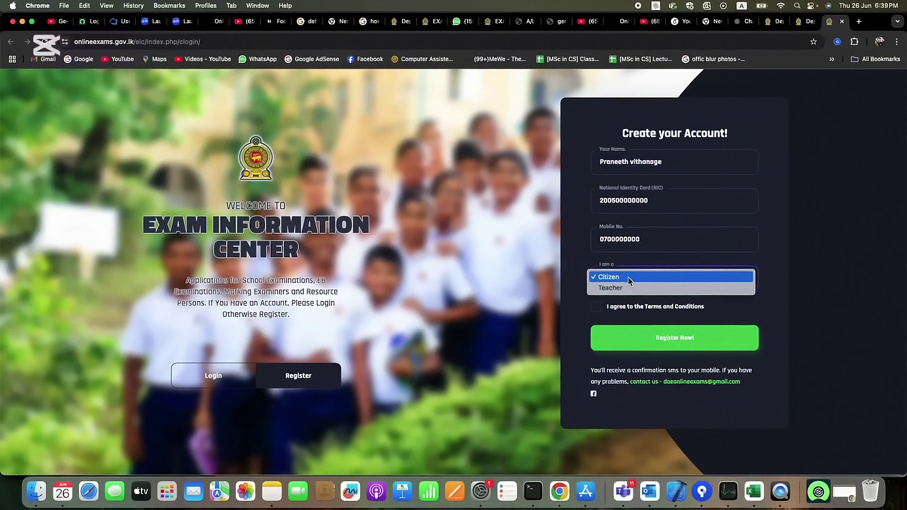
click(629, 278)
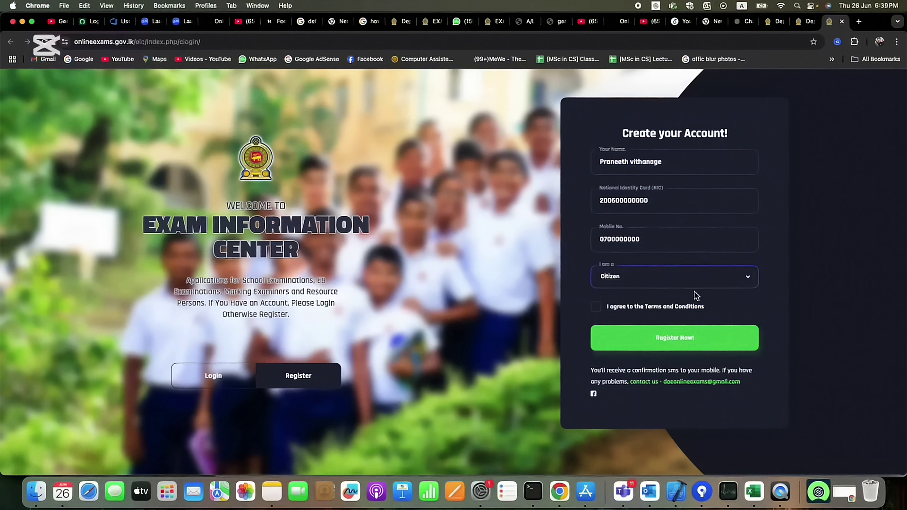
click(595, 306)
click(652, 340)
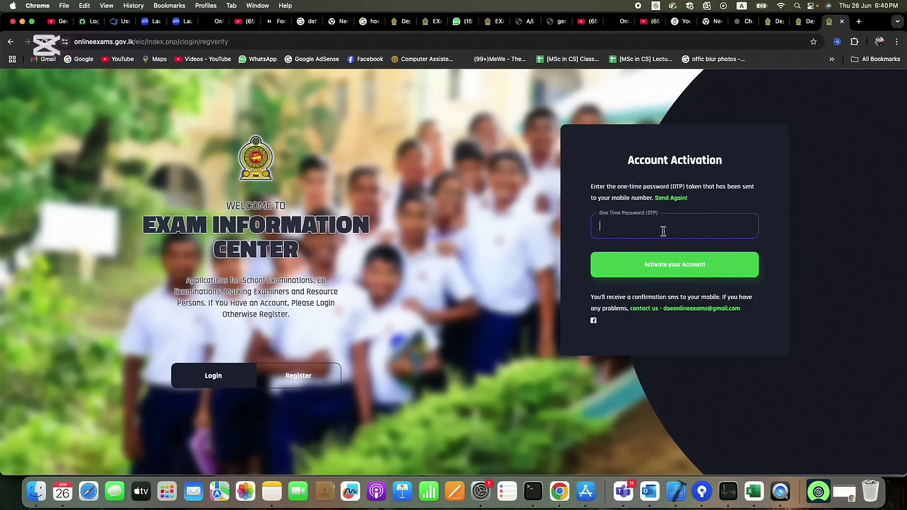
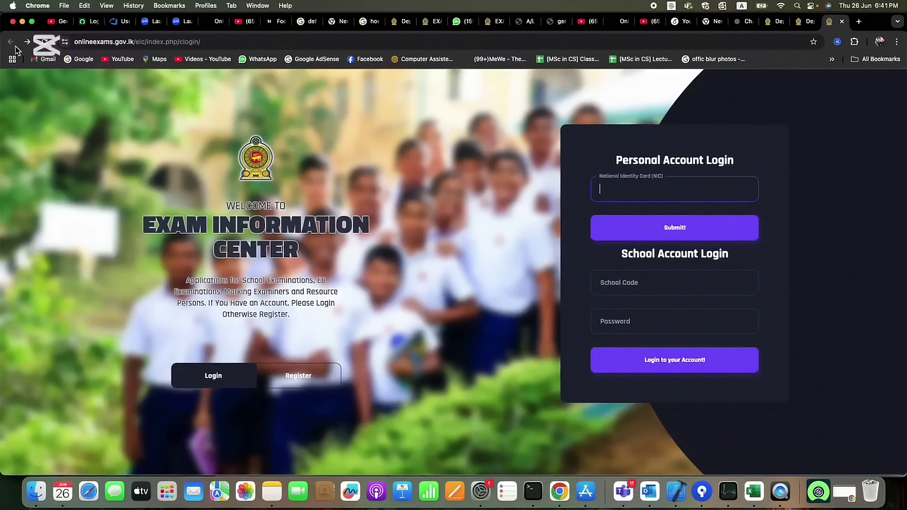
- Log in to the personal account using the NIC and the SMS one-time password
click(205, 381)
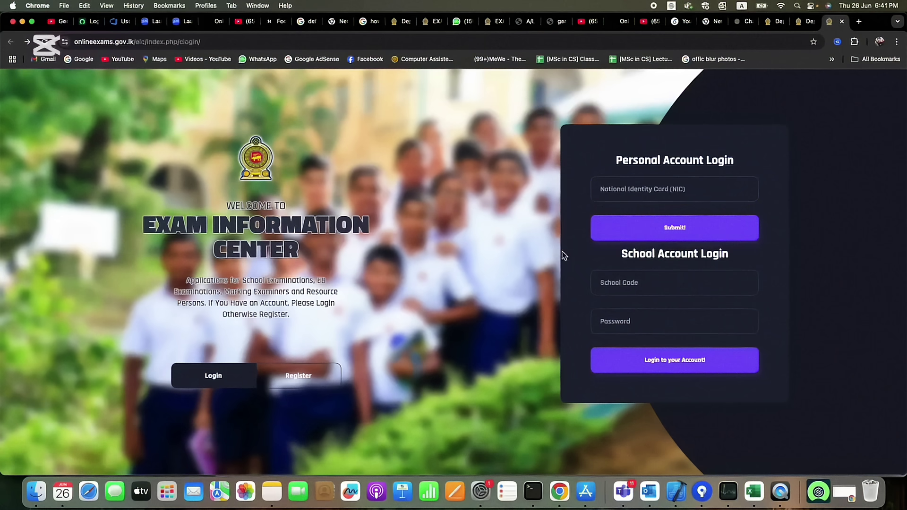
click(620, 187)
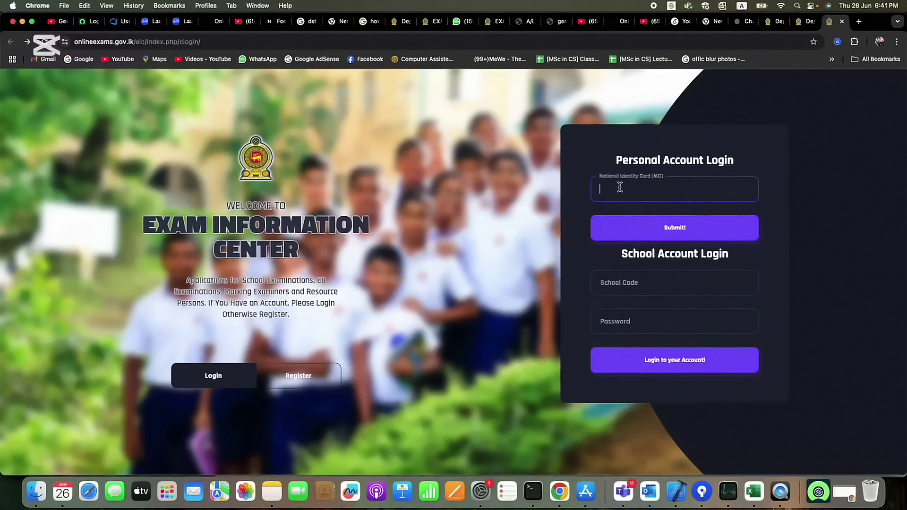
text(9212xxxxxxxxxx)
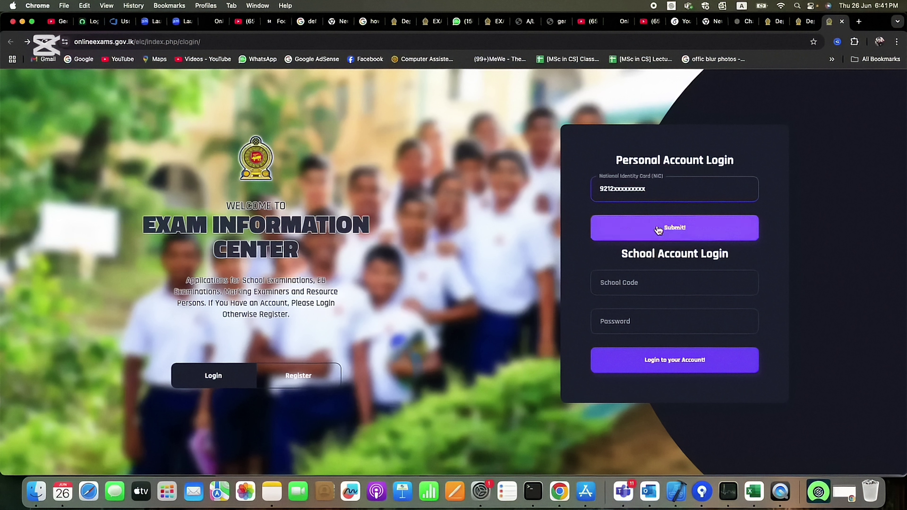
click(666, 228)
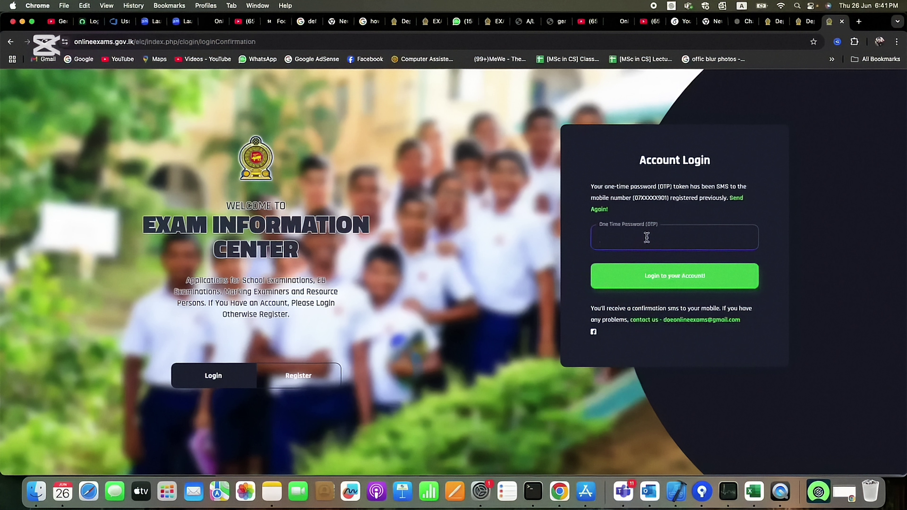
click(658, 277)
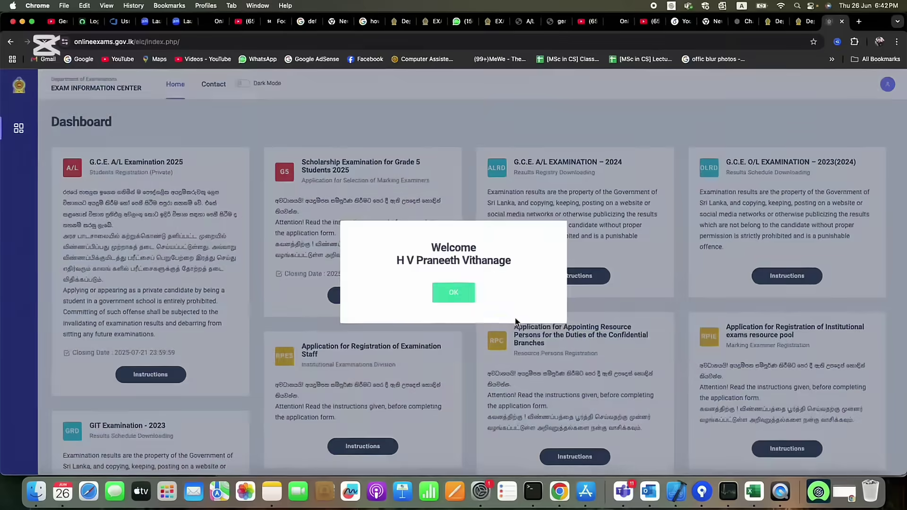
- Dismiss the welcome message and open the A/L 2025 private registration form via its instructions
click(452, 293)
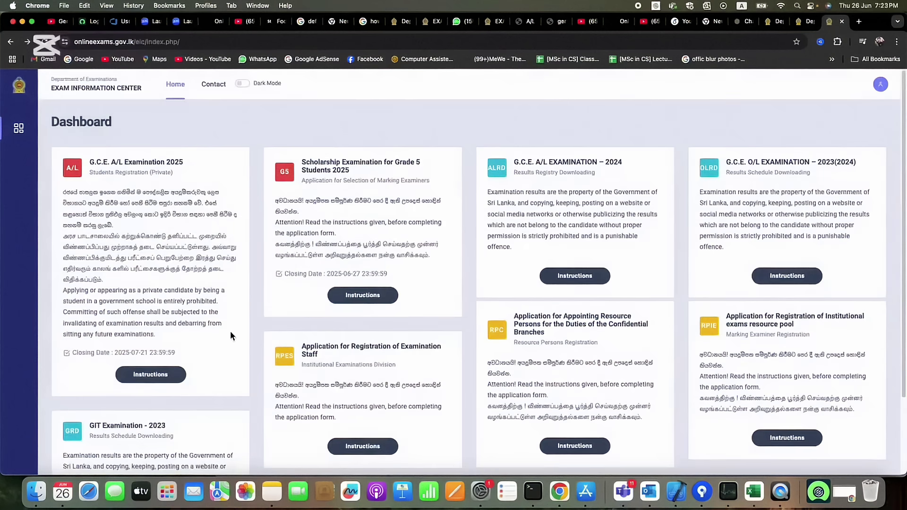
click(152, 376)
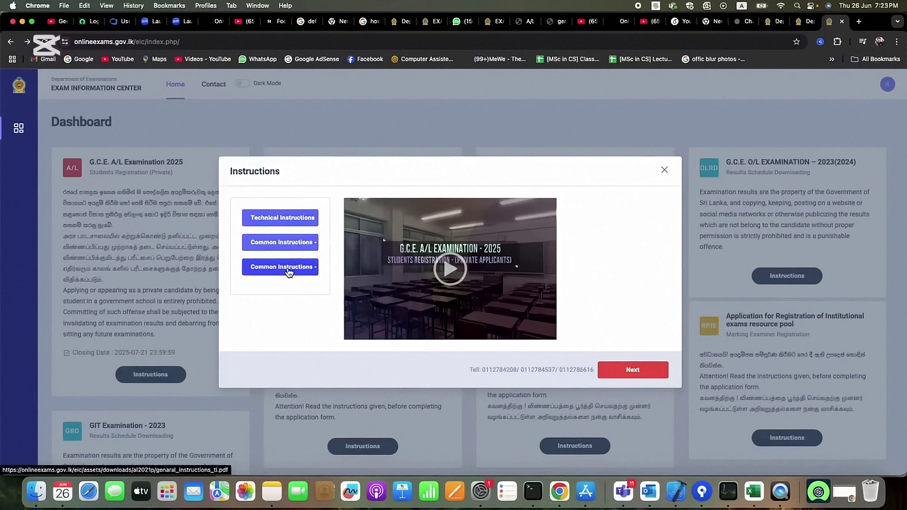
click(622, 375)
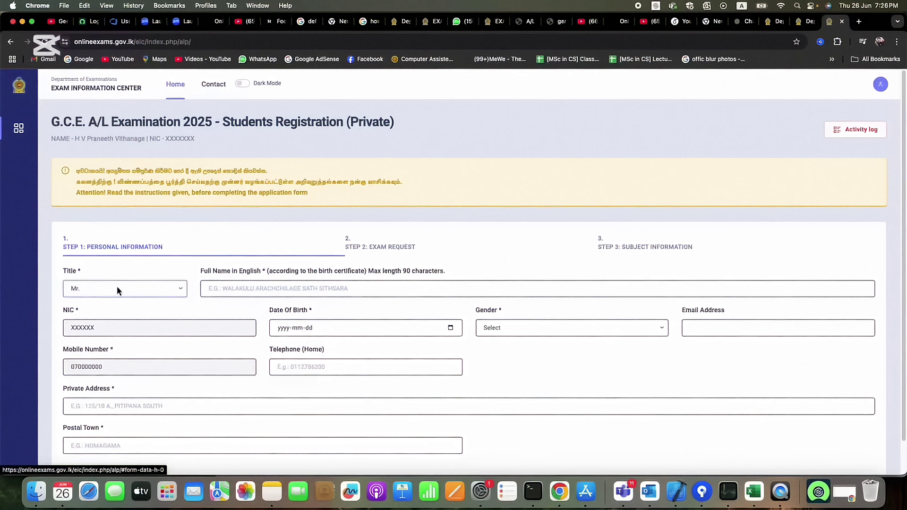
- Set the title to Mr. and enter the applicant's full name
click(118, 286)
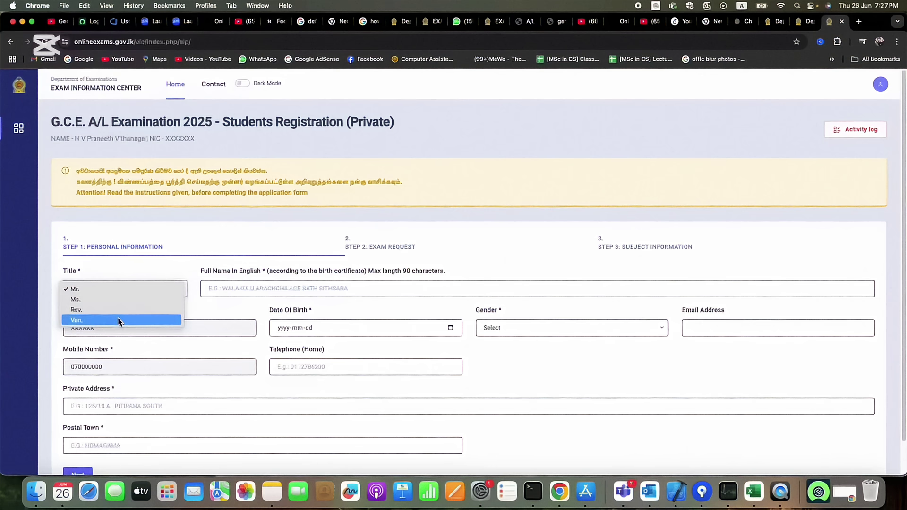
click(168, 290)
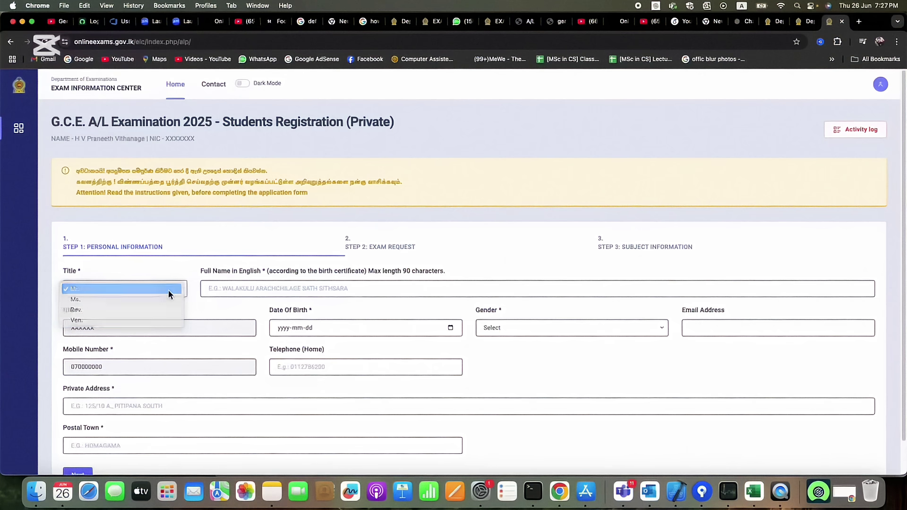
key(Tab)
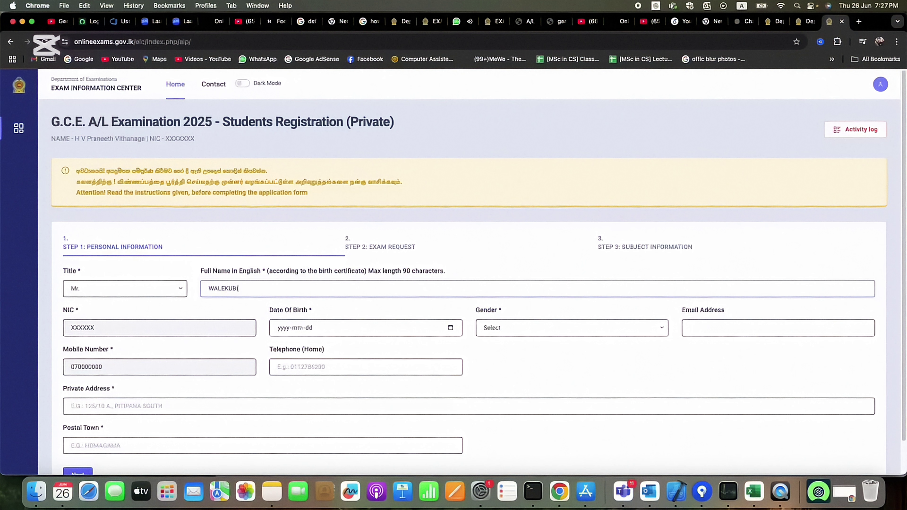
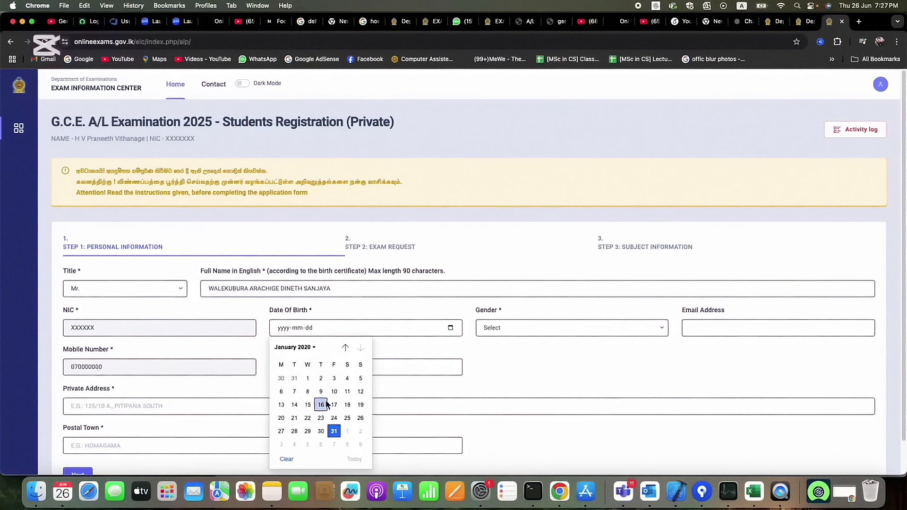
click(334, 403)
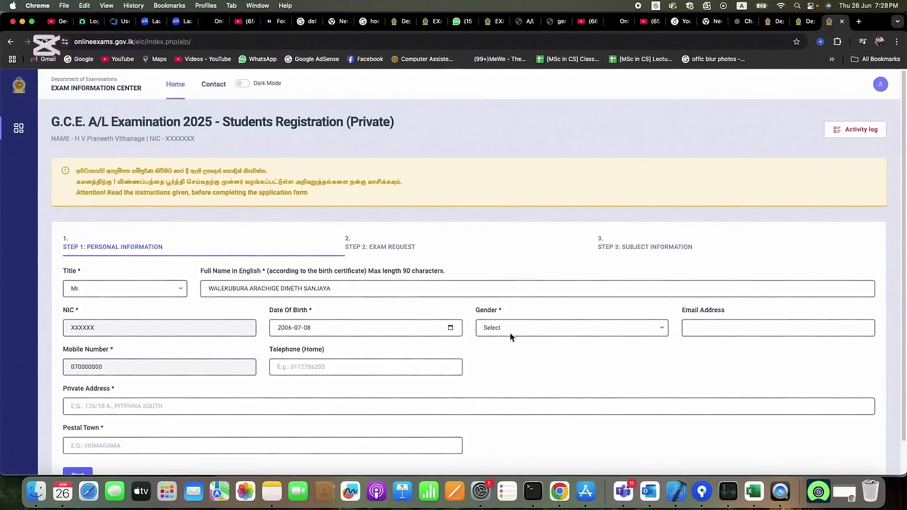
click(510, 329)
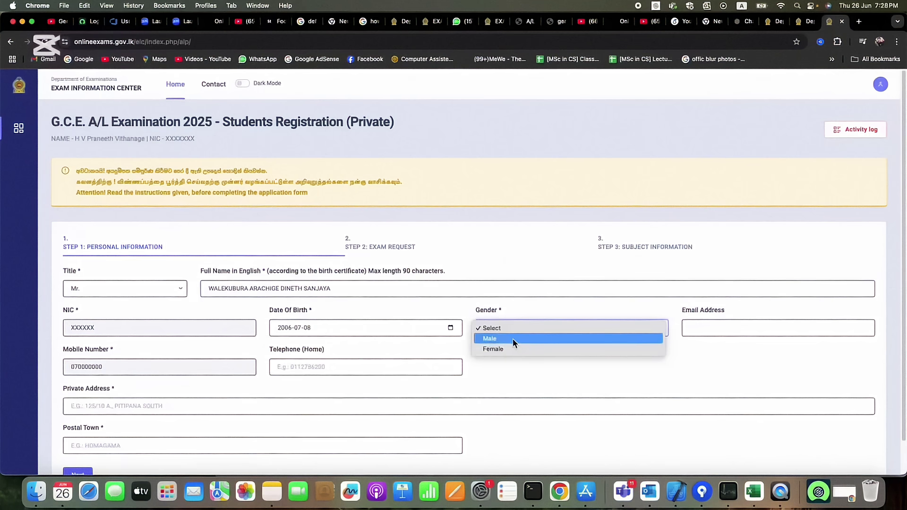
click(512, 339)
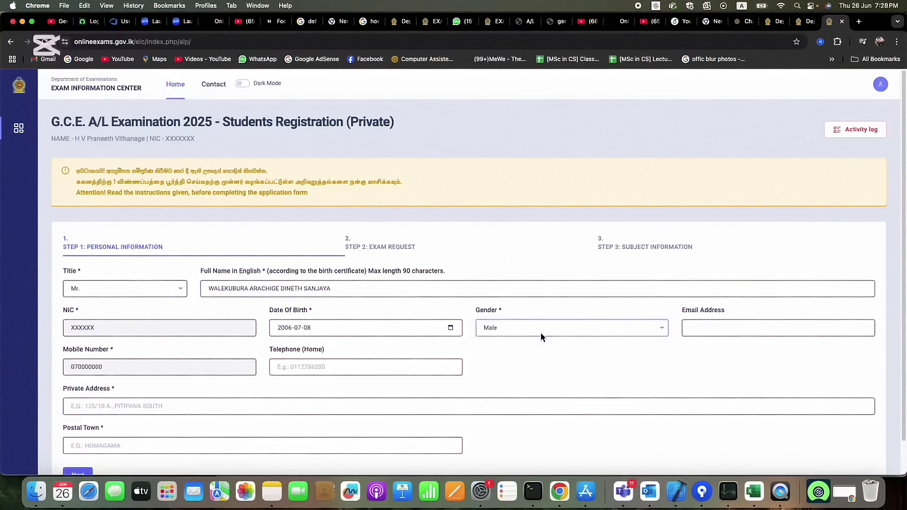
click(704, 328)
text(testing@gmial.com)
key(Tab)
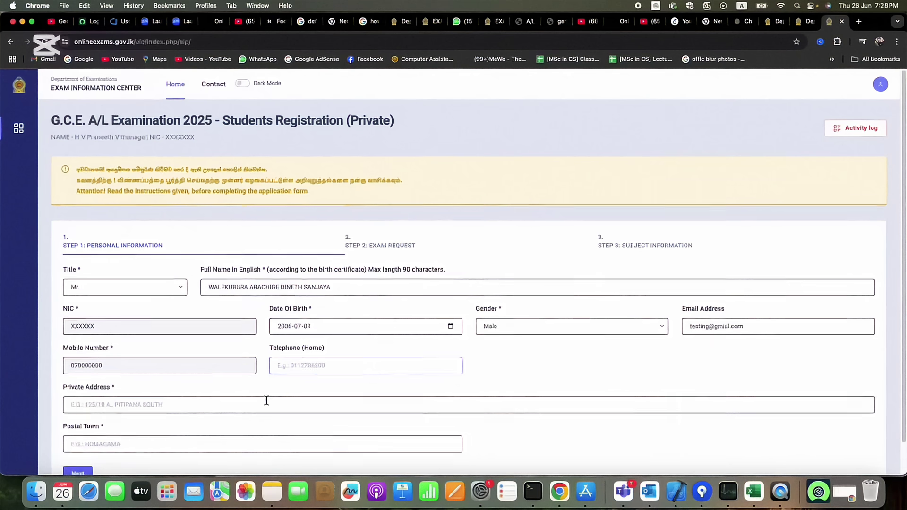
- Enter the applicant's private address and postal town, then continue to Step 2
scroll(227, 390, down, 2)
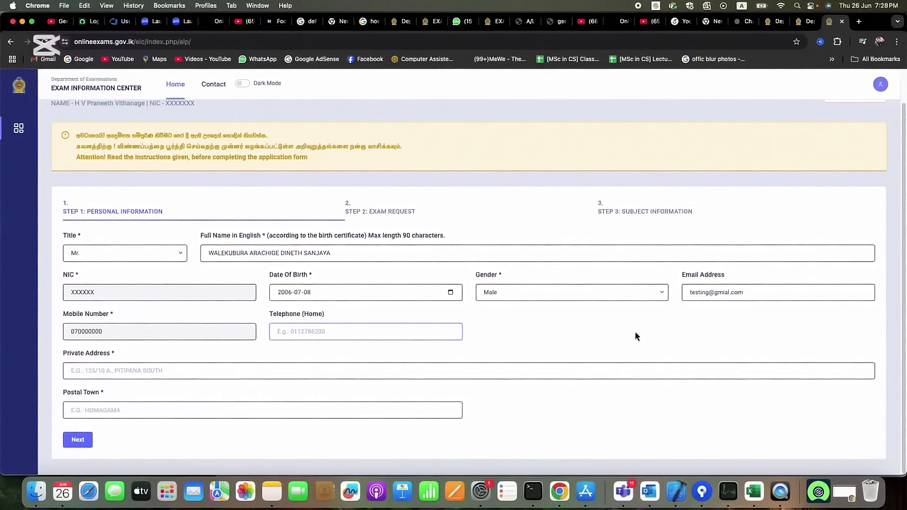
click(246, 364)
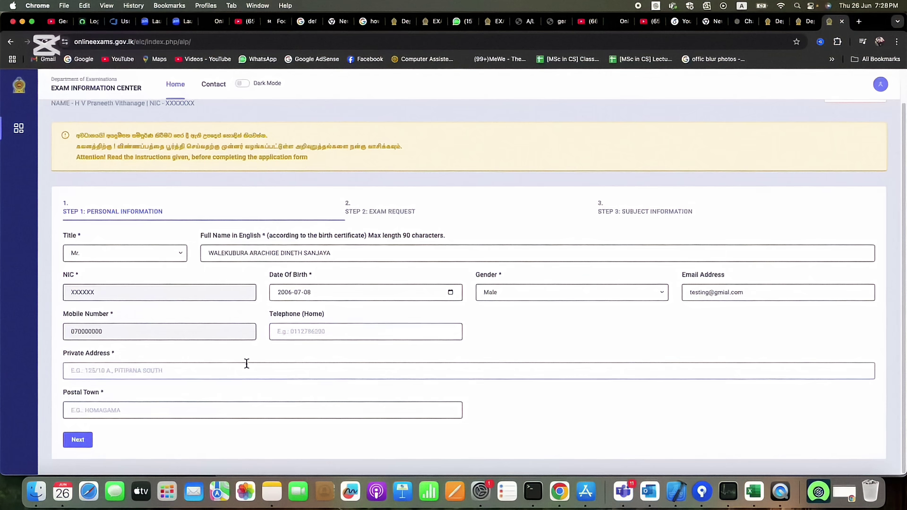
click(121, 409)
text(GAM)
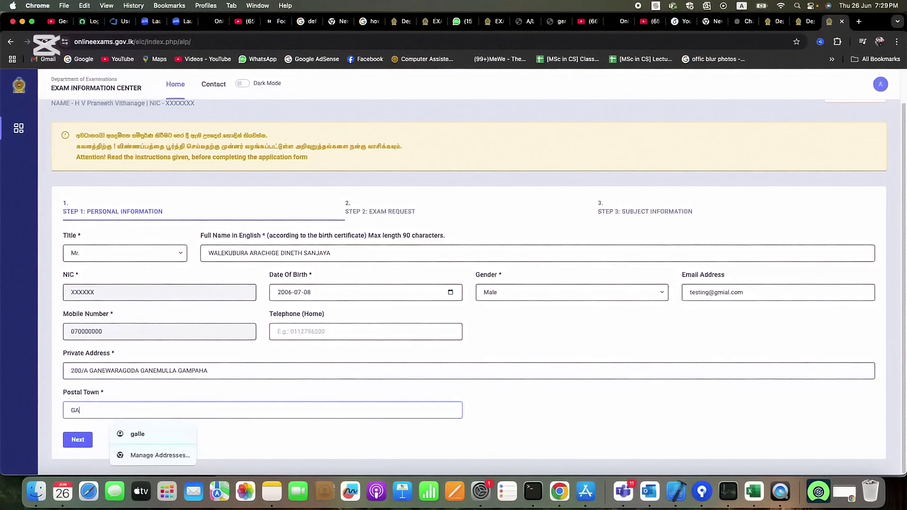
text(PAHA)
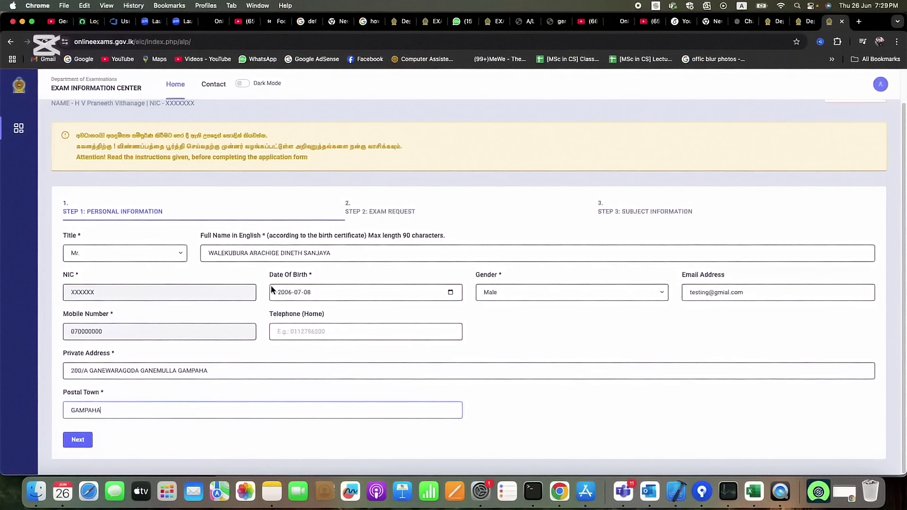
click(81, 441)
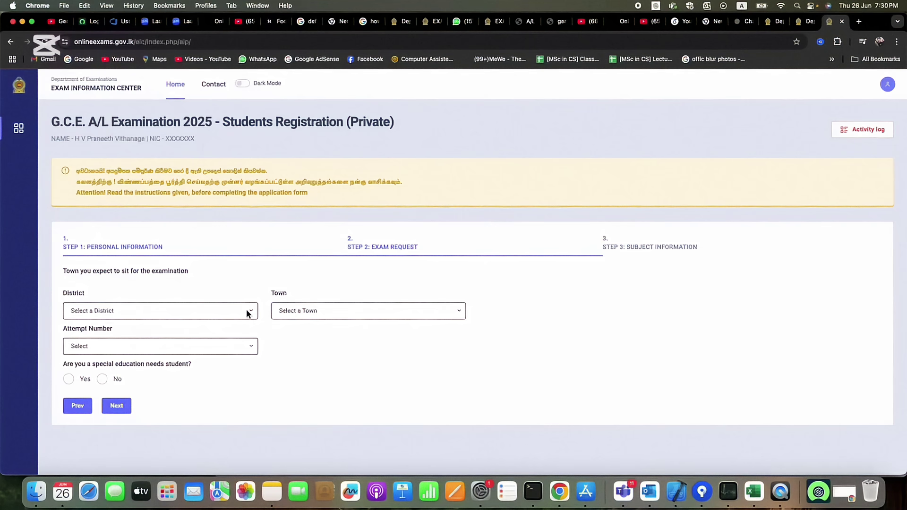
- Choose GAMPAHA district, Gampaha town, attempt number 3, and No for special education needs
click(247, 311)
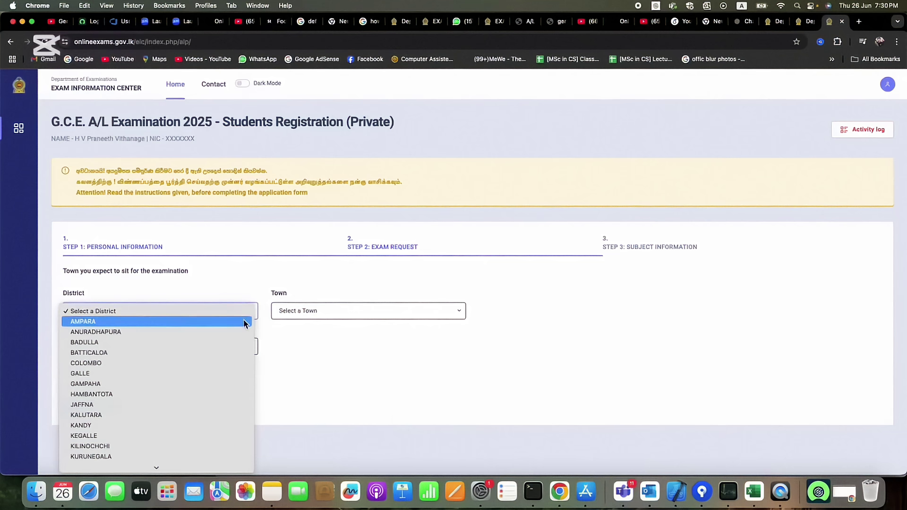
click(226, 385)
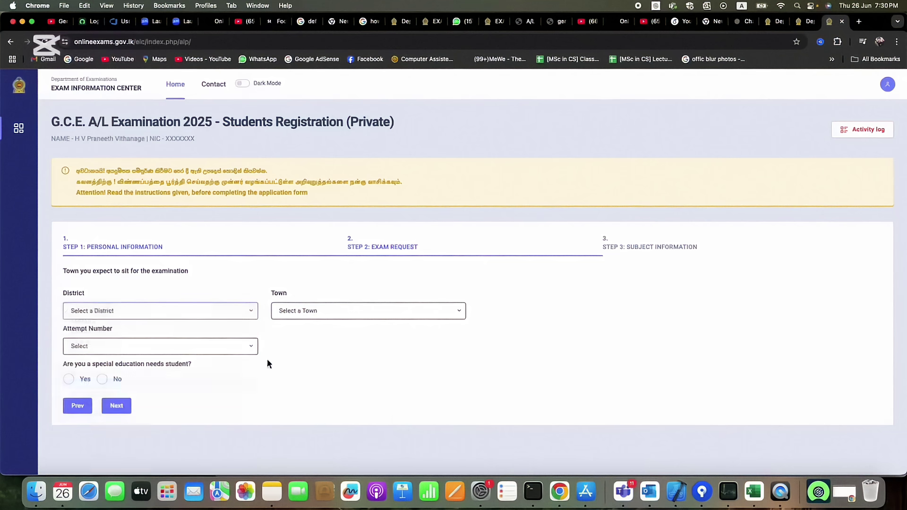
click(327, 312)
click(322, 343)
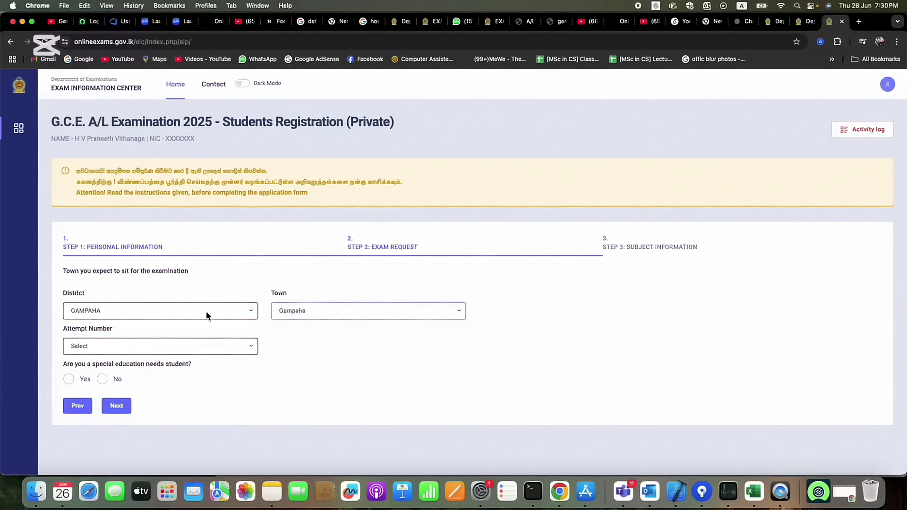
click(149, 350)
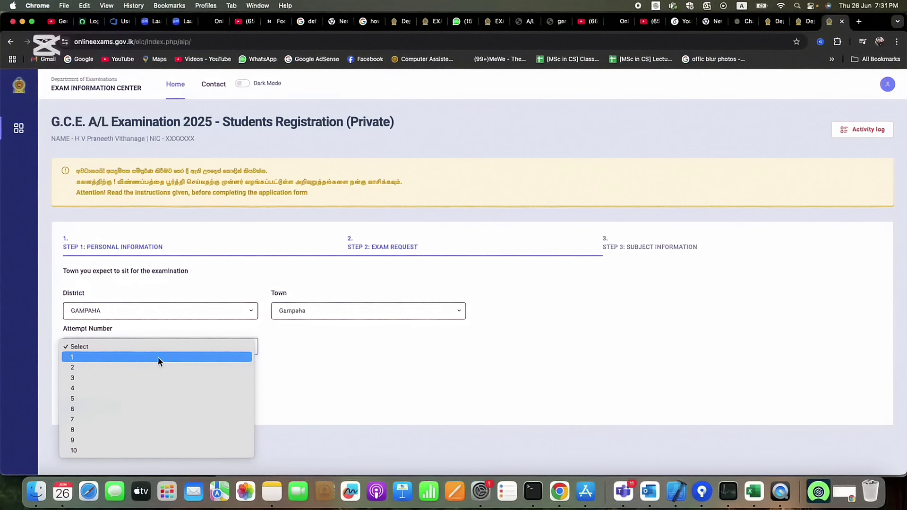
click(128, 378)
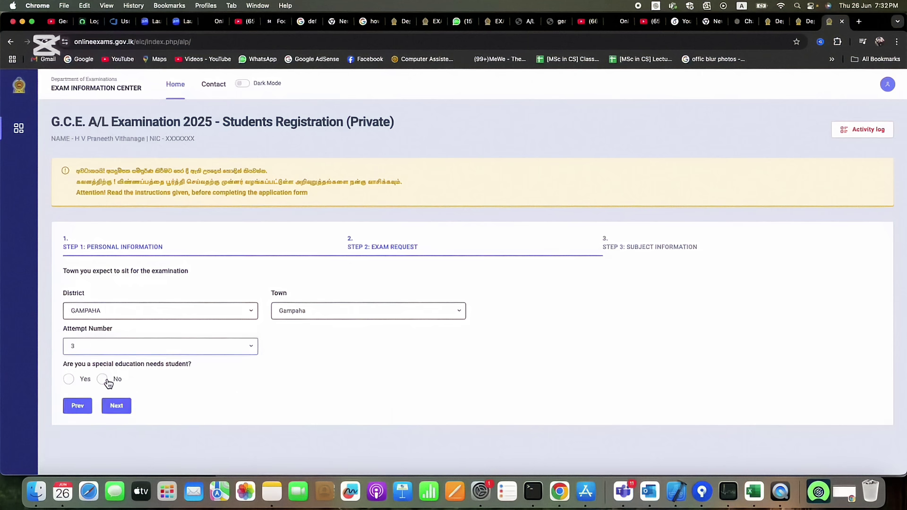
click(105, 380)
- Set the preferred medium to Sinhala and Subject 1 to (1) Physics in Sinhala
click(129, 407)
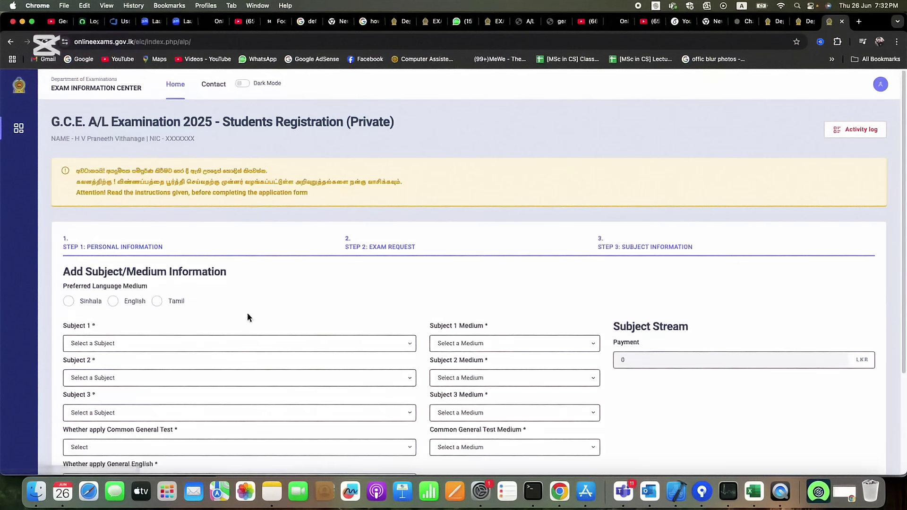
scroll(242, 273, down, 3)
scroll(243, 272, down, 2)
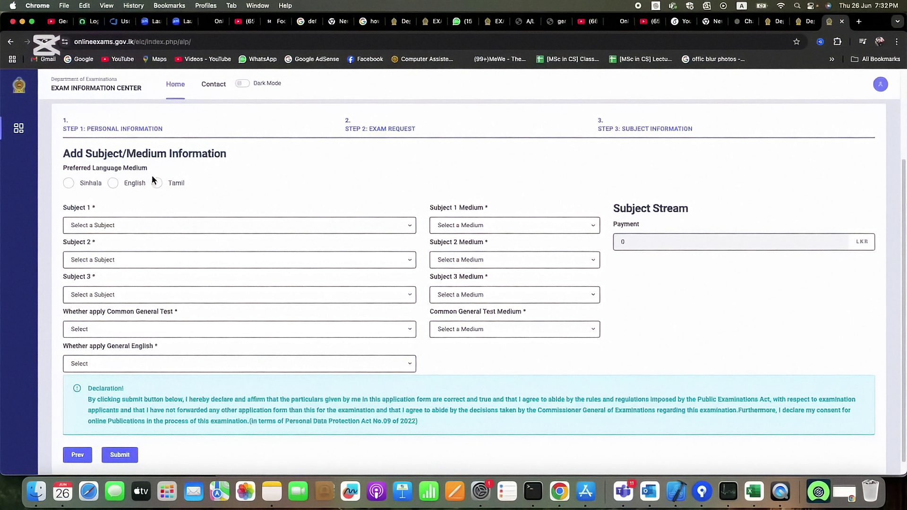
click(68, 183)
click(129, 226)
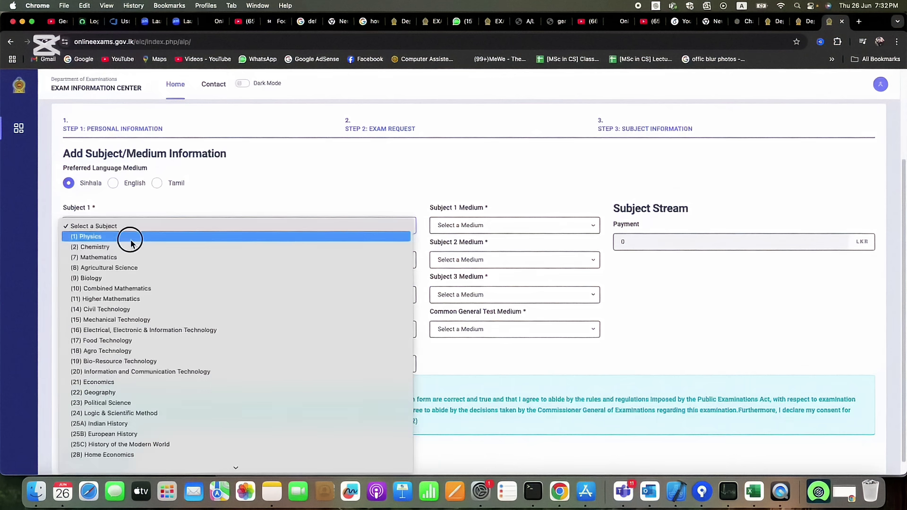
click(130, 237)
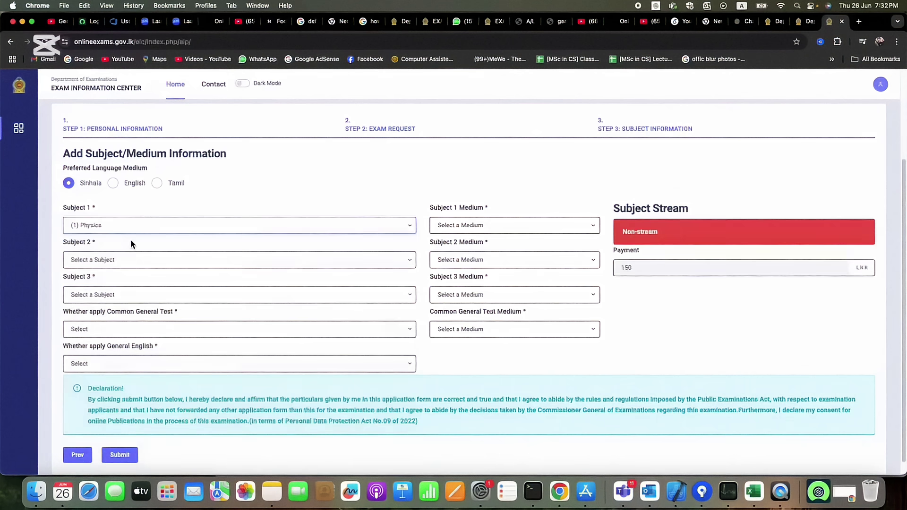
click(467, 228)
click(474, 226)
- Add (2) Chemistry in Sinhala and Combined Mathematics as Subject 3
click(232, 261)
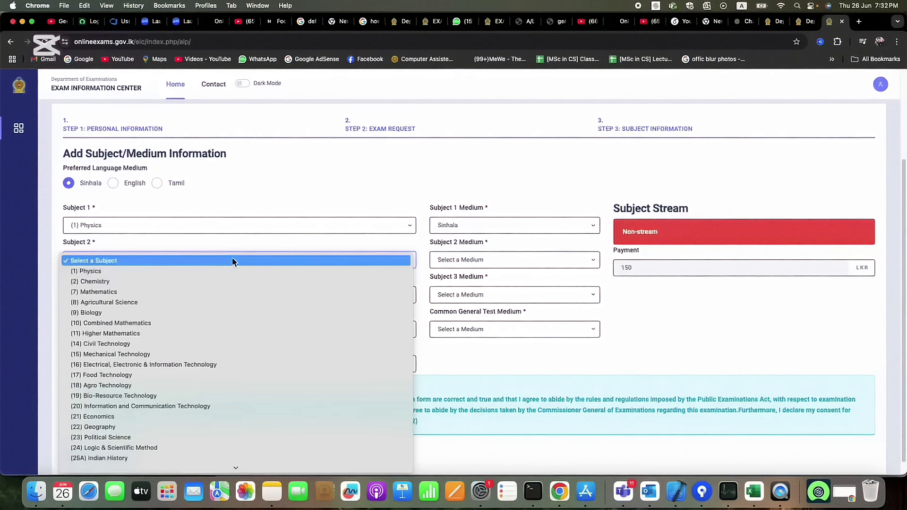
click(228, 279)
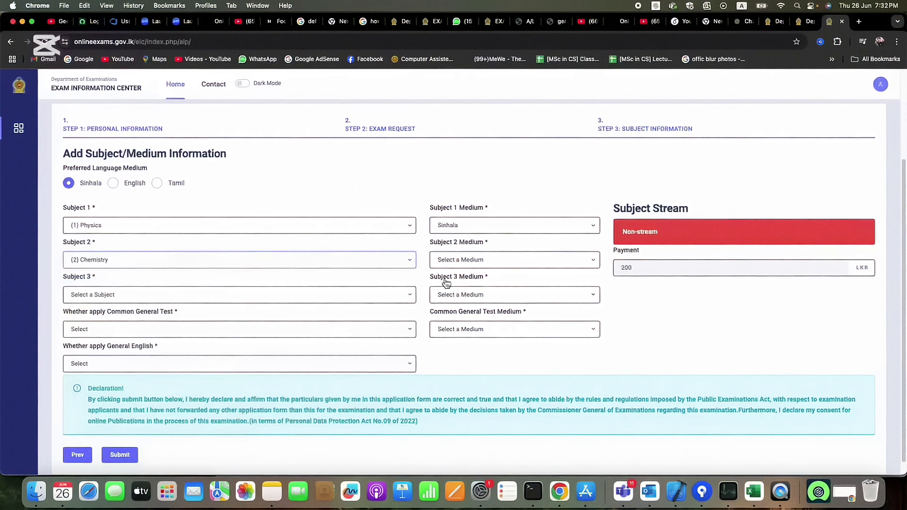
click(477, 261)
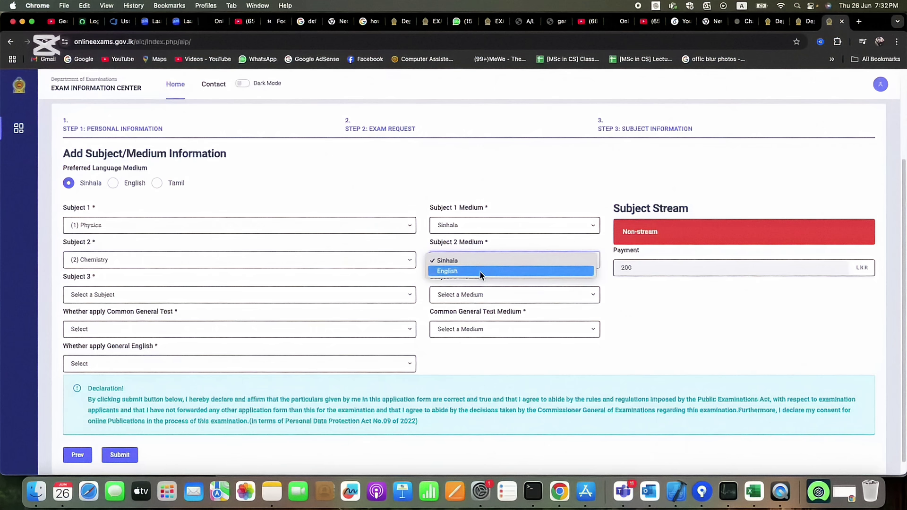
click(481, 269)
click(480, 257)
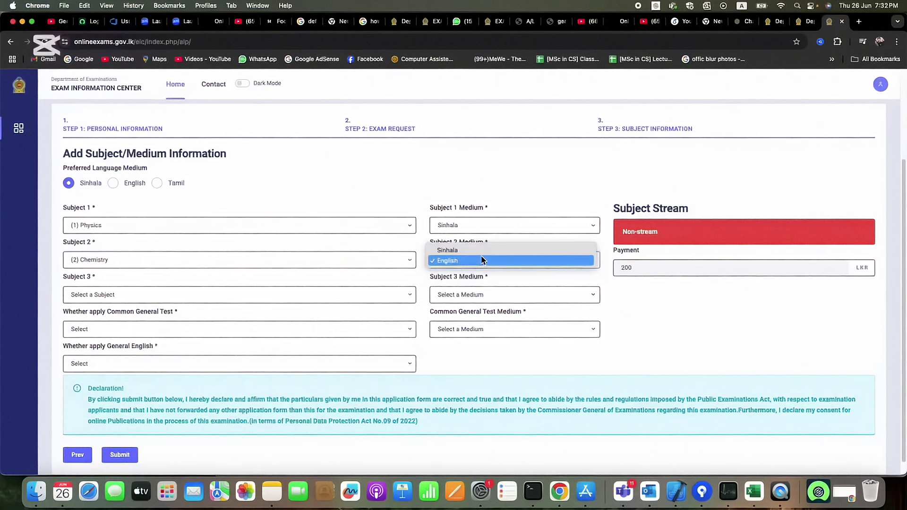
click(480, 264)
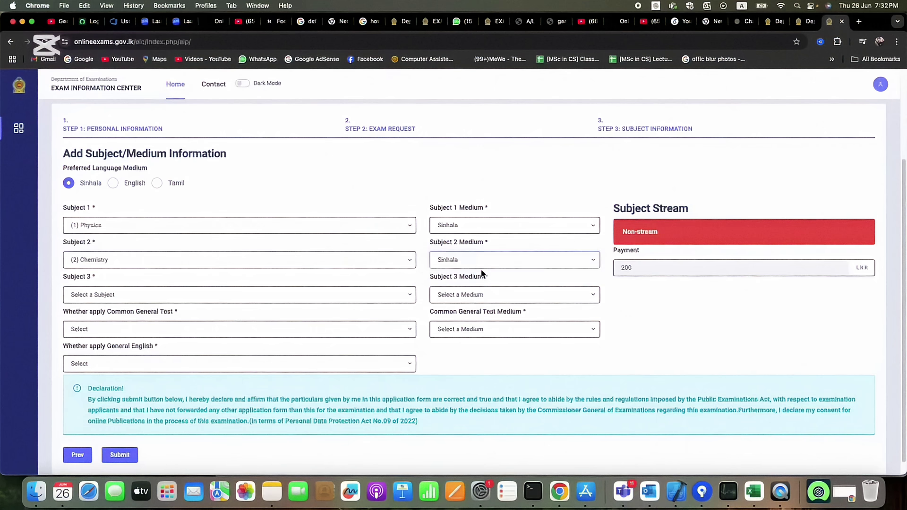
click(277, 293)
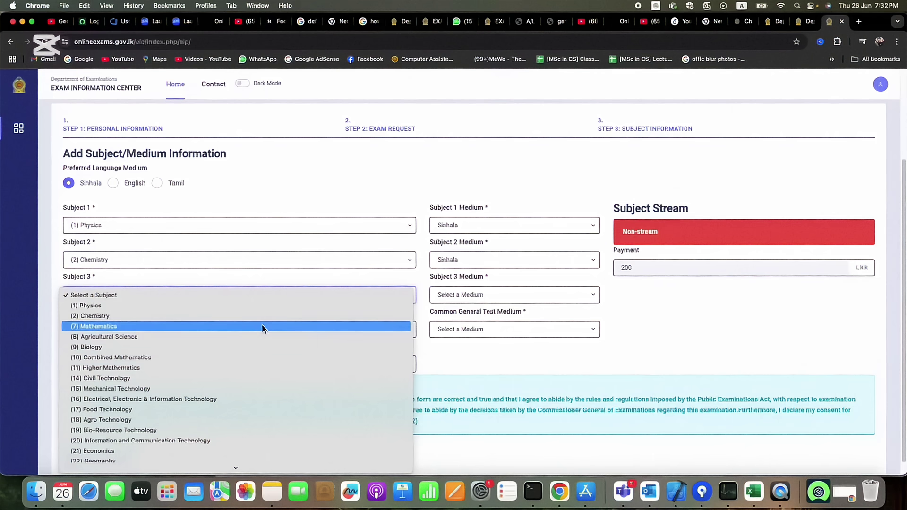
scroll(264, 350, down, 1)
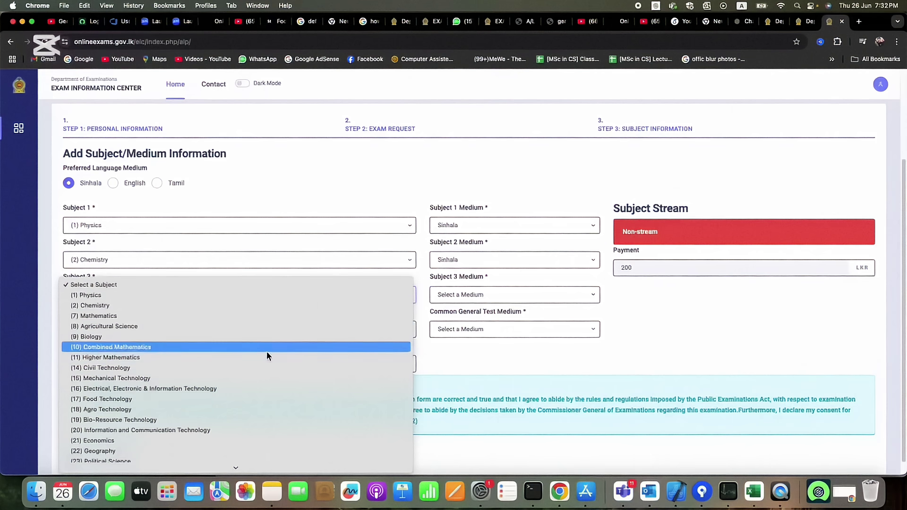
click(263, 349)
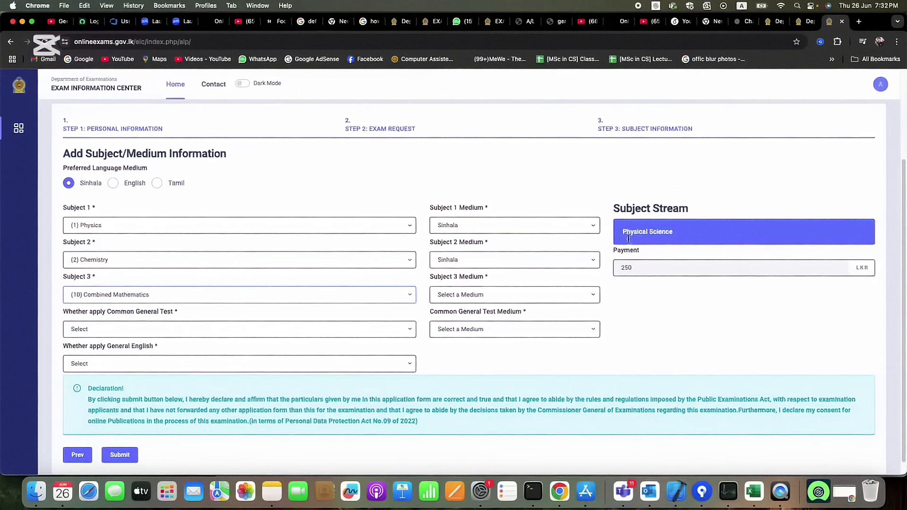
- Take Combined Mathematics in Sinhala, Common General Test Yes in Sinhala, and General English Yes
click(486, 295)
click(486, 296)
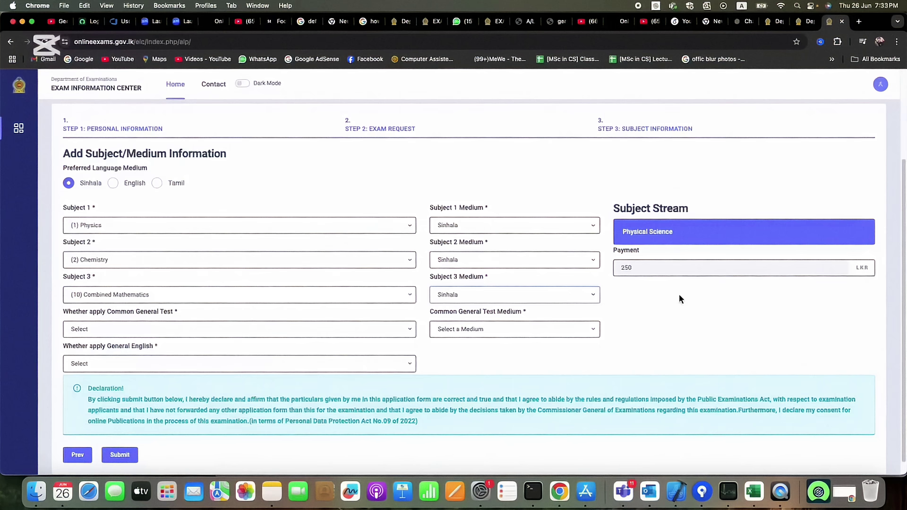
click(119, 330)
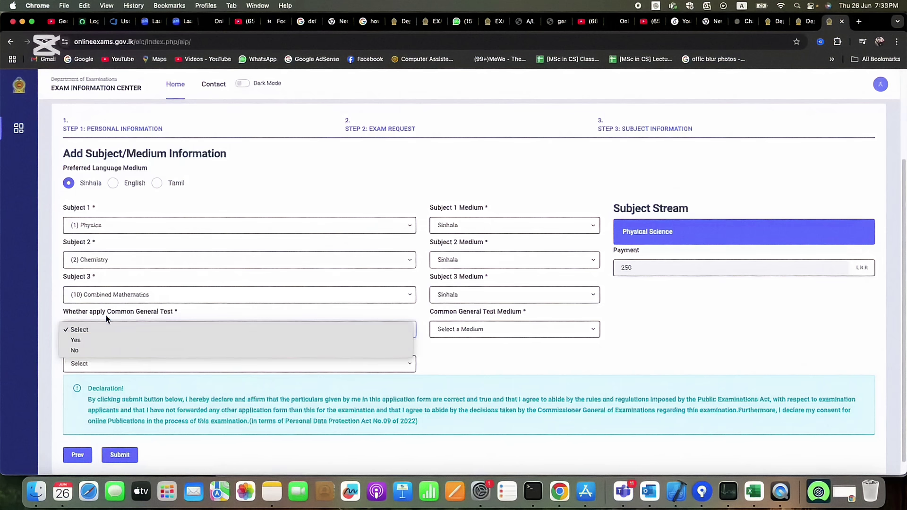
click(144, 340)
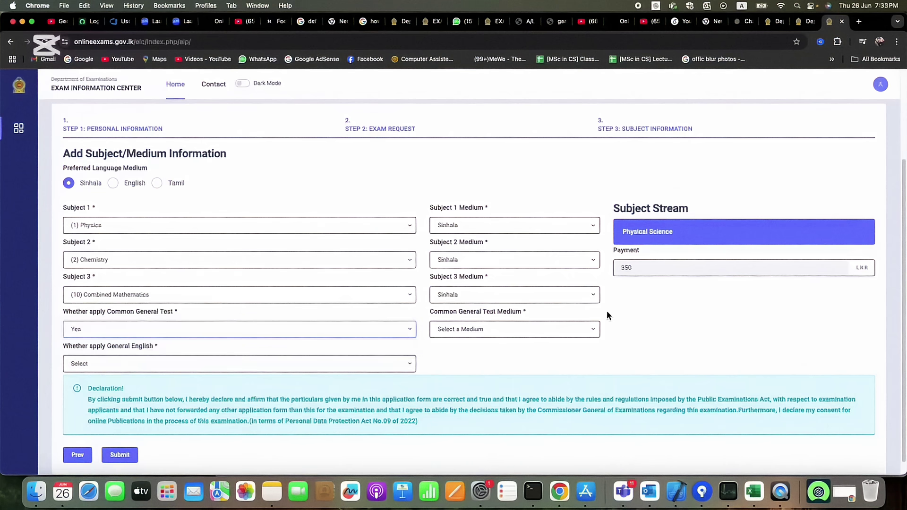
click(470, 330)
click(471, 330)
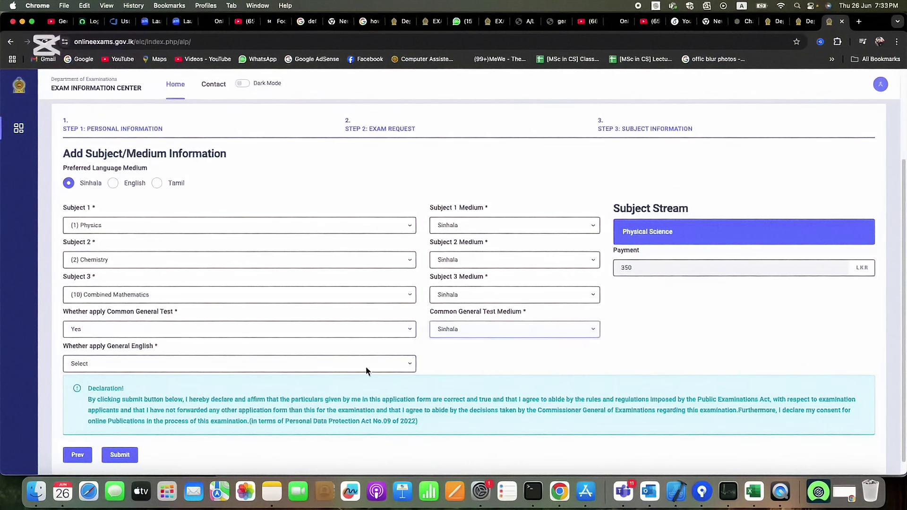
click(245, 364)
click(244, 373)
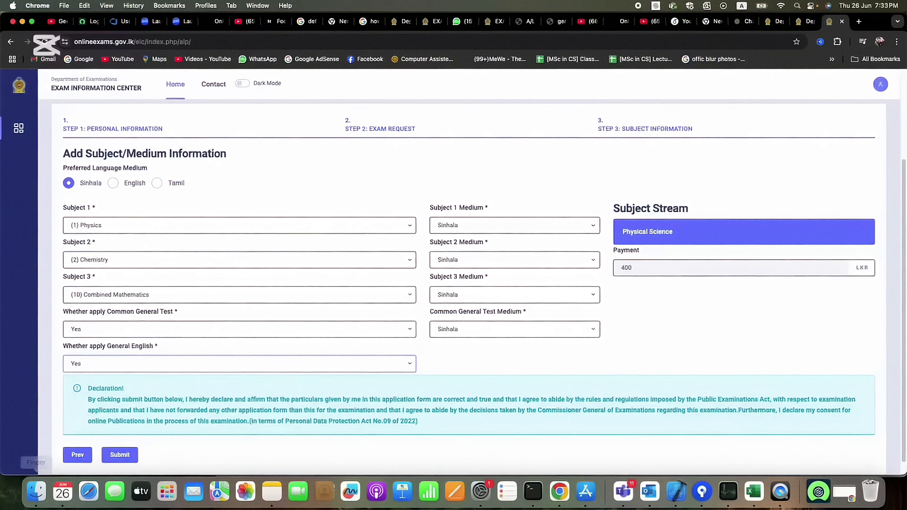
- Submit the application and choose Credit/Debit Card payment for the 400.00 LKR fee
click(133, 459)
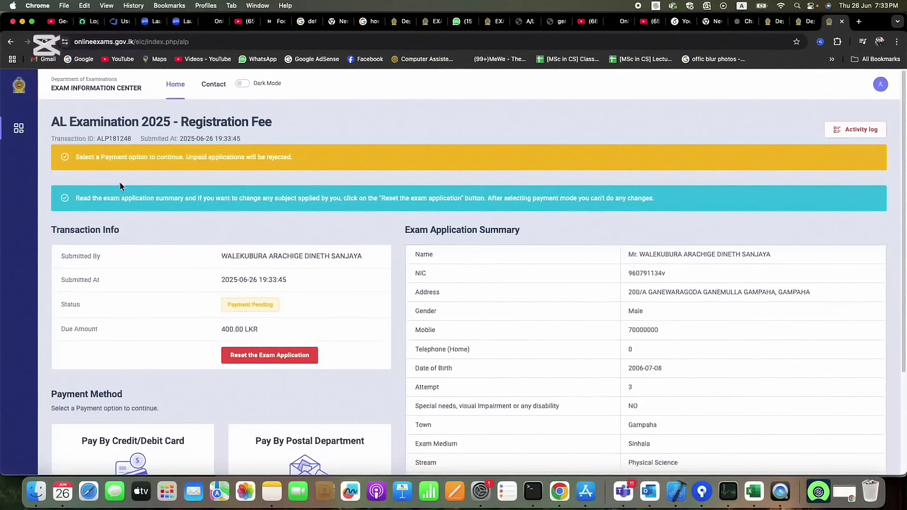
scroll(511, 297, down, 3)
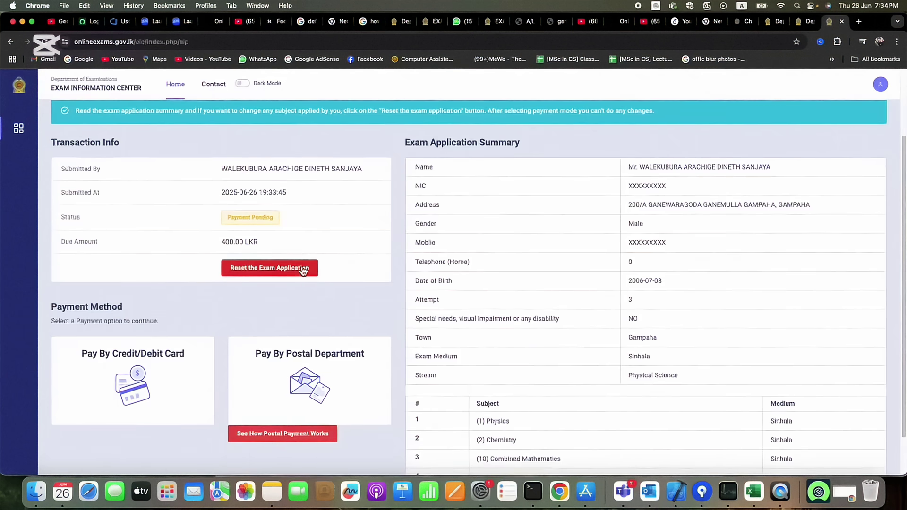
scroll(354, 292, down, 2)
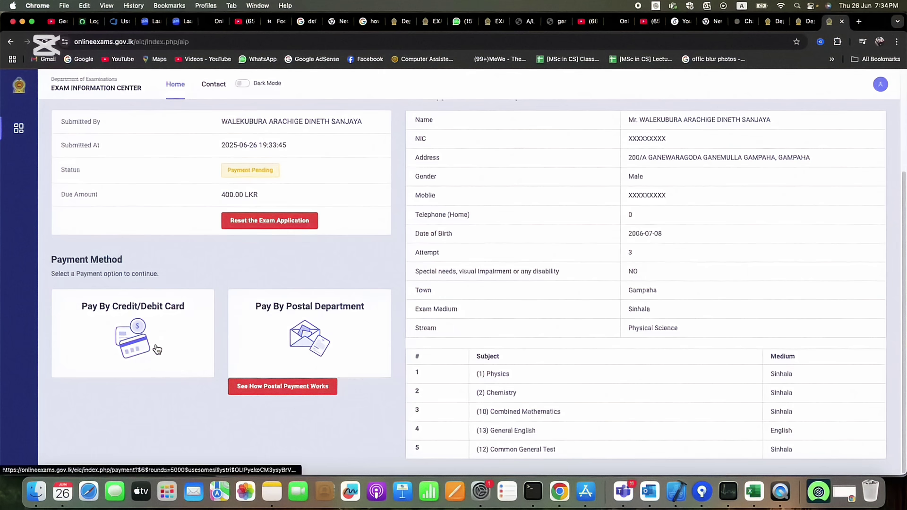
click(159, 346)
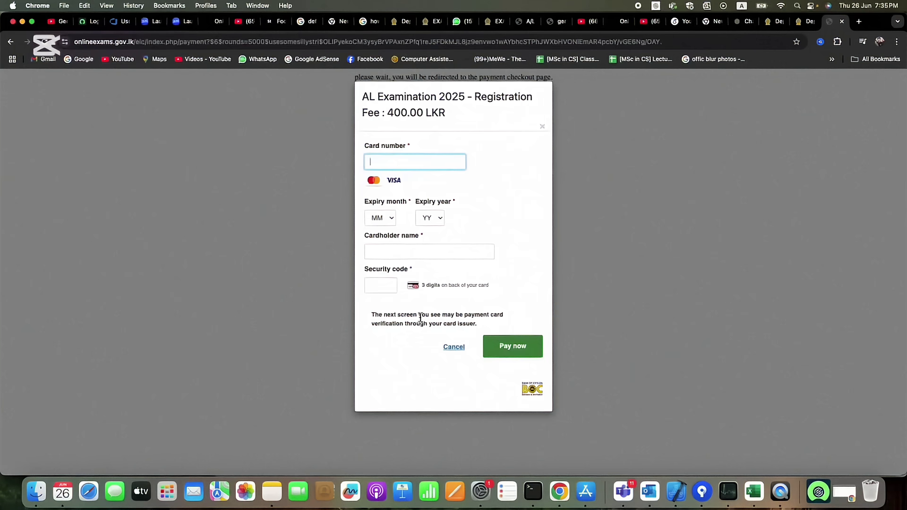
- Return from the card checkout to the application summary and open the postal payment guide at Step 01
click(144, 171)
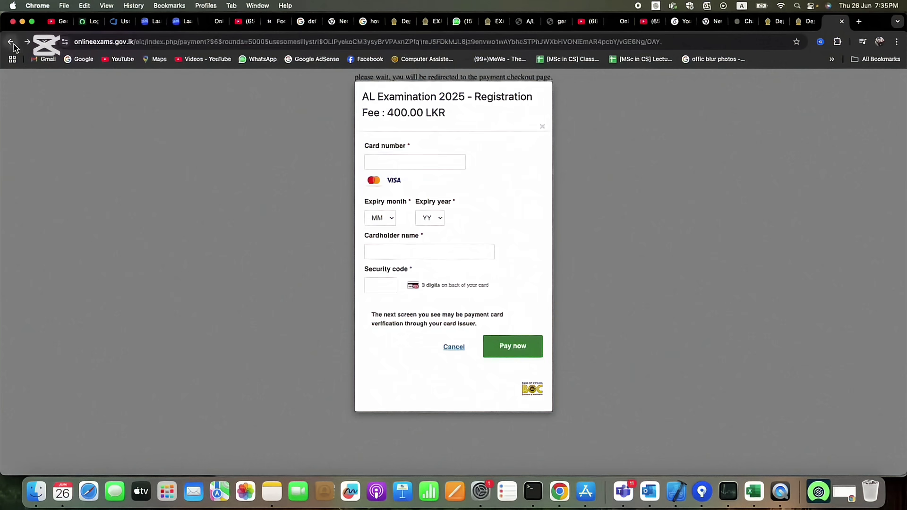
click(11, 41)
click(288, 388)
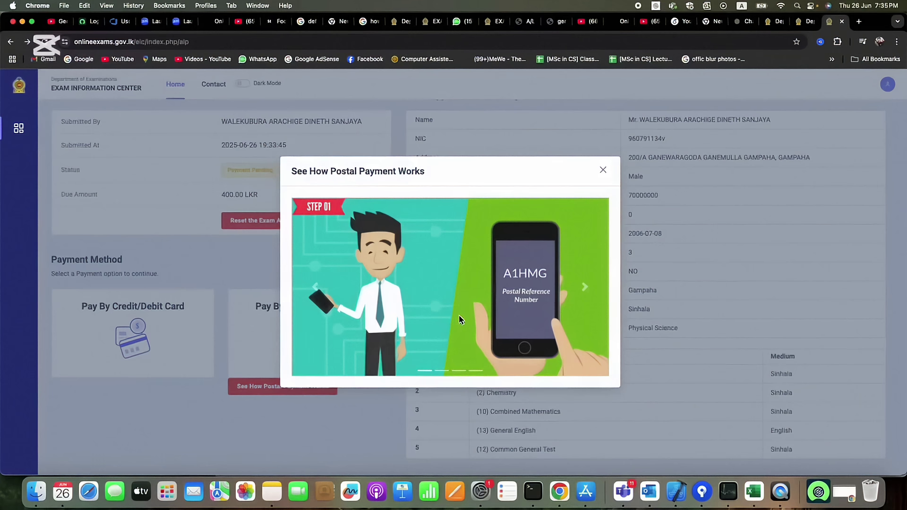
- Page the postal payment guide from Step 01 through Step 04, cycle it round again, then close it
click(587, 289)
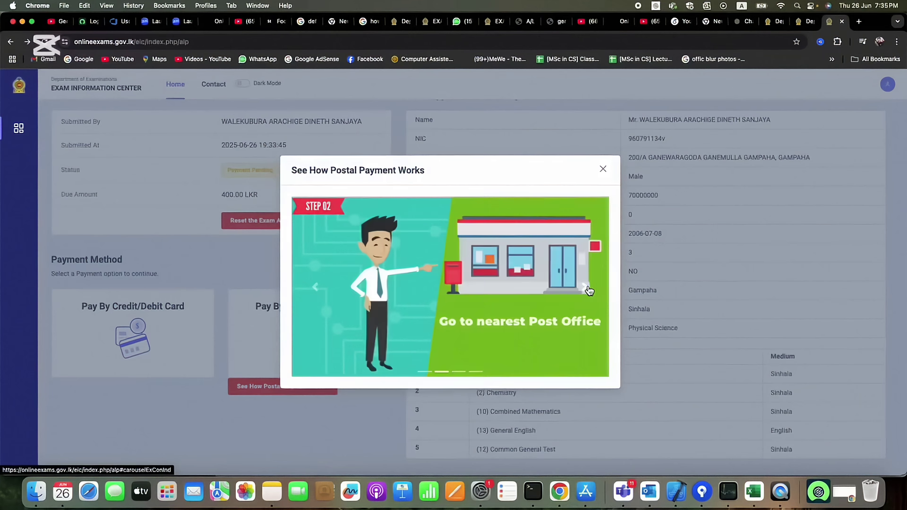
click(588, 289)
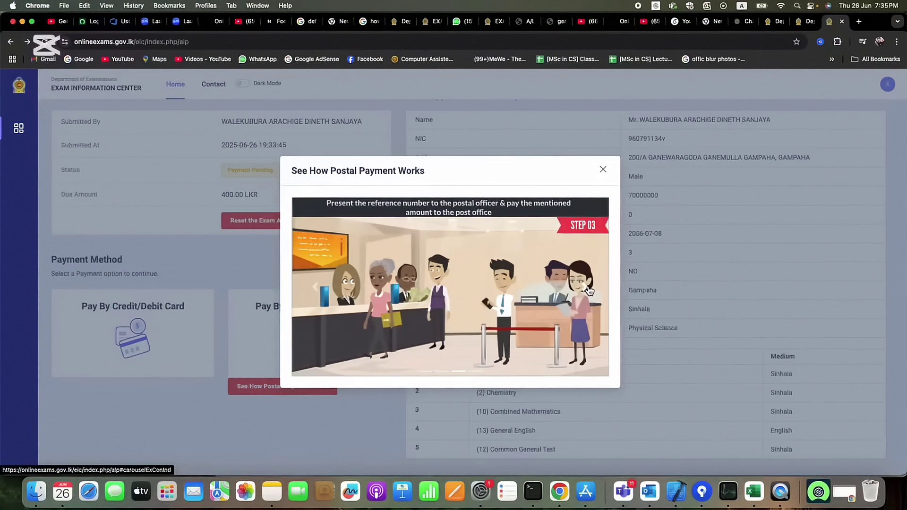
click(589, 290)
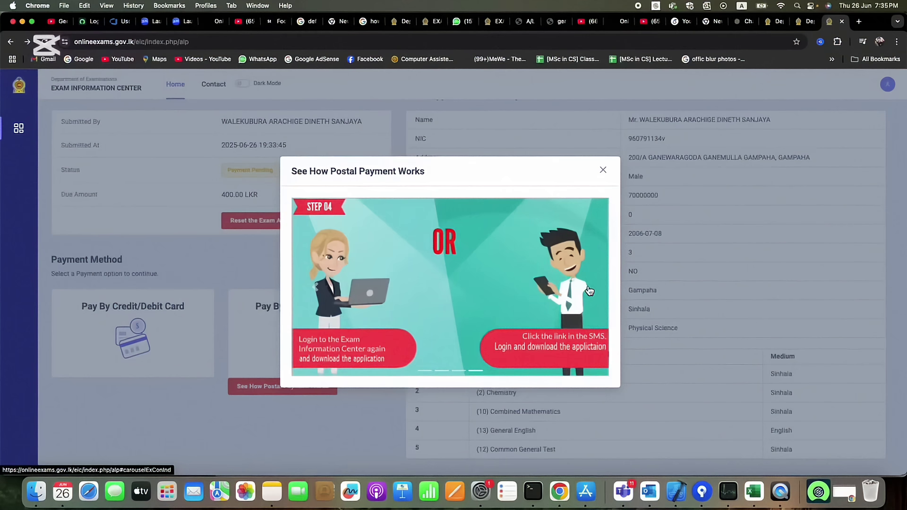
click(589, 290)
click(589, 290)
click(603, 170)
- Choose Pay By Postal Department, select the postal reference number for copying, and confirm with OK
click(286, 341)
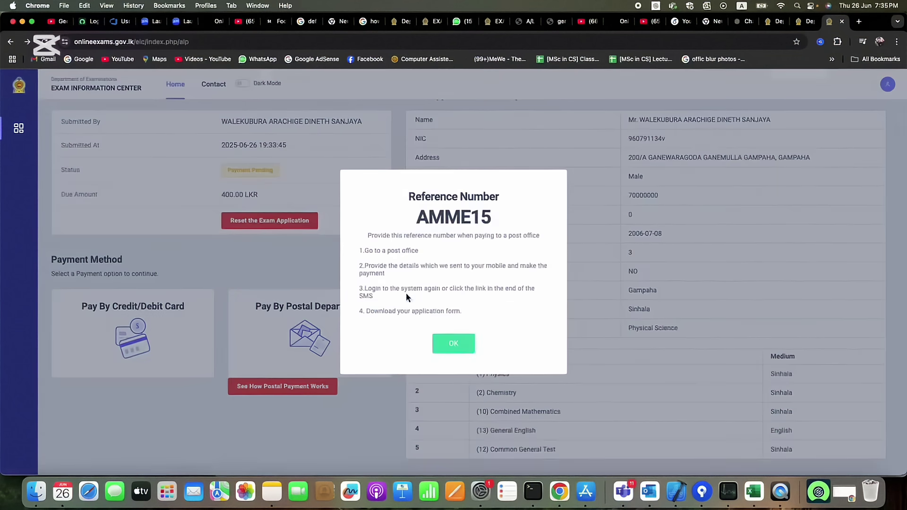
drag(413, 211, 508, 218)
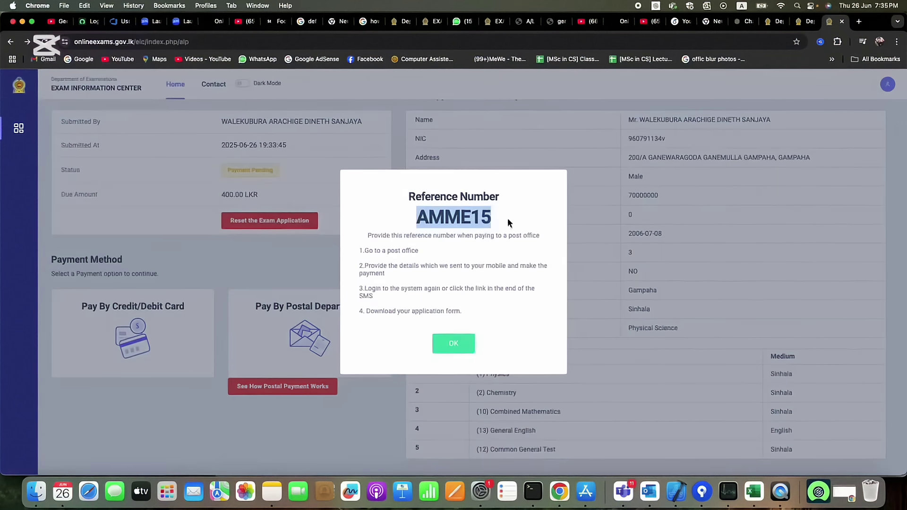
click(458, 352)
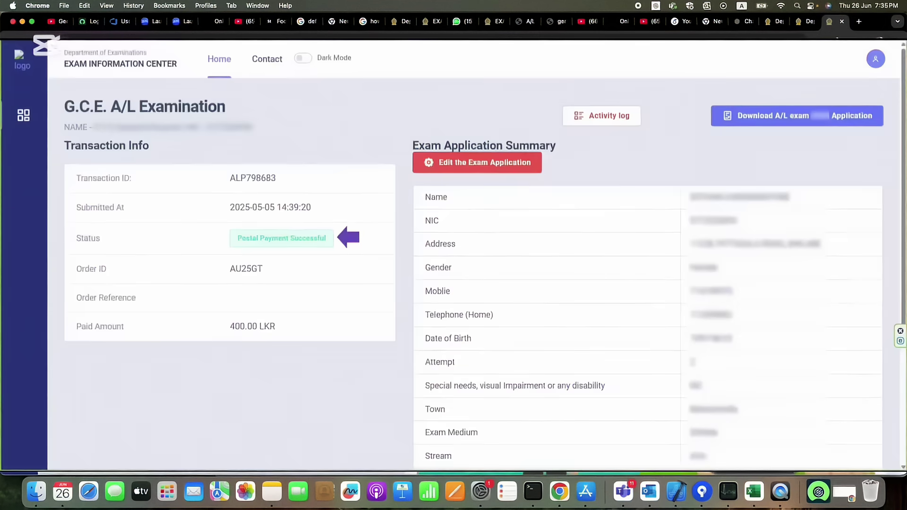